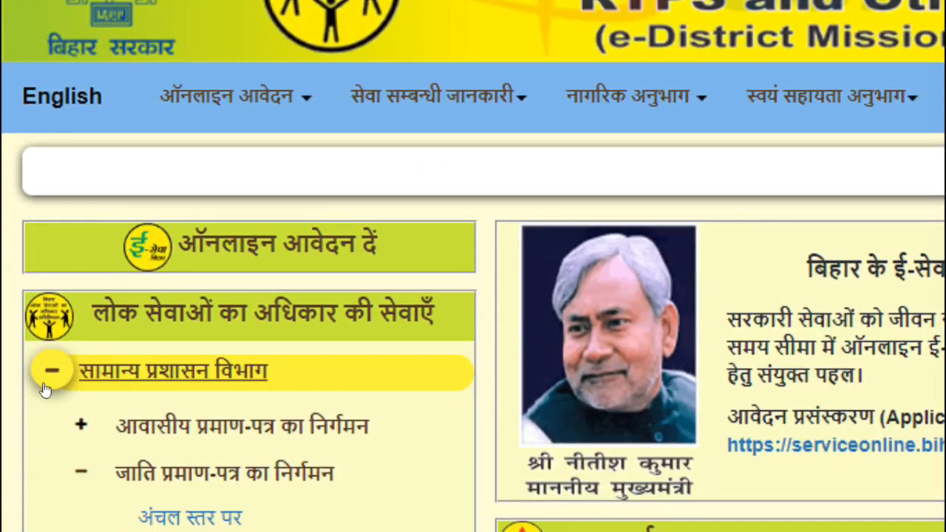
Open the जिला स्तर पर caste certificate form under General Administration Department in a new tab
click(40, 375)
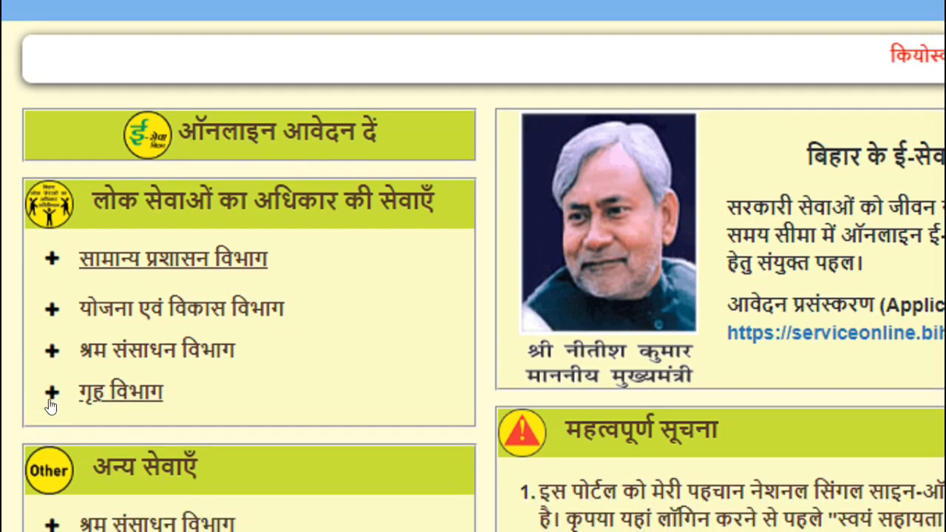
click(49, 260)
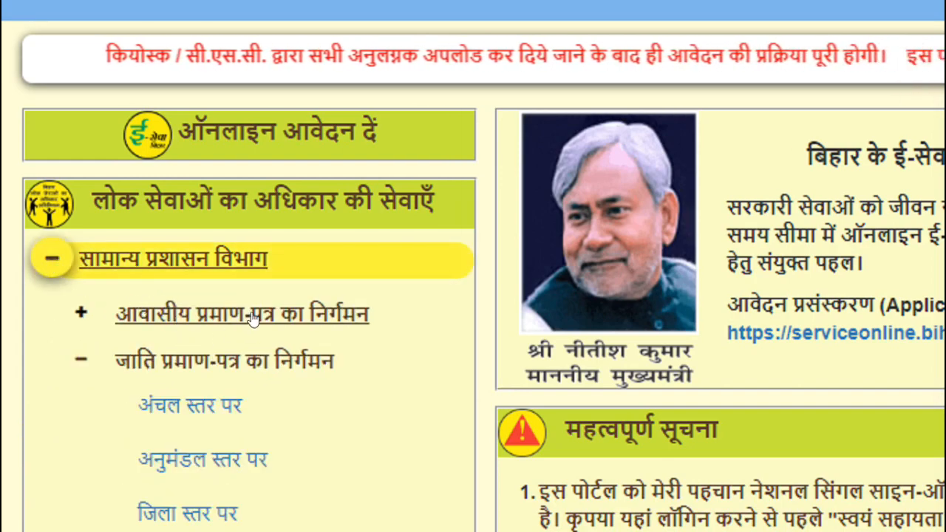
scroll(255, 340, down, 3)
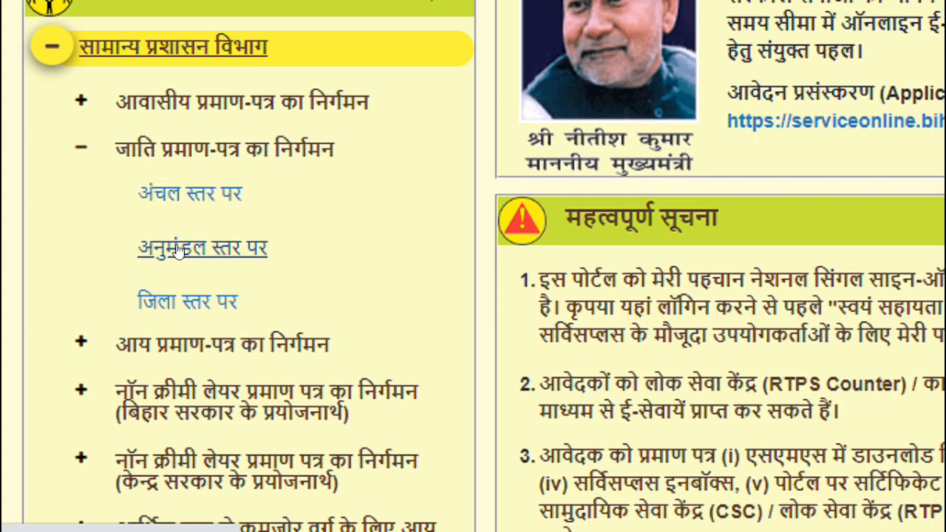
click(185, 195)
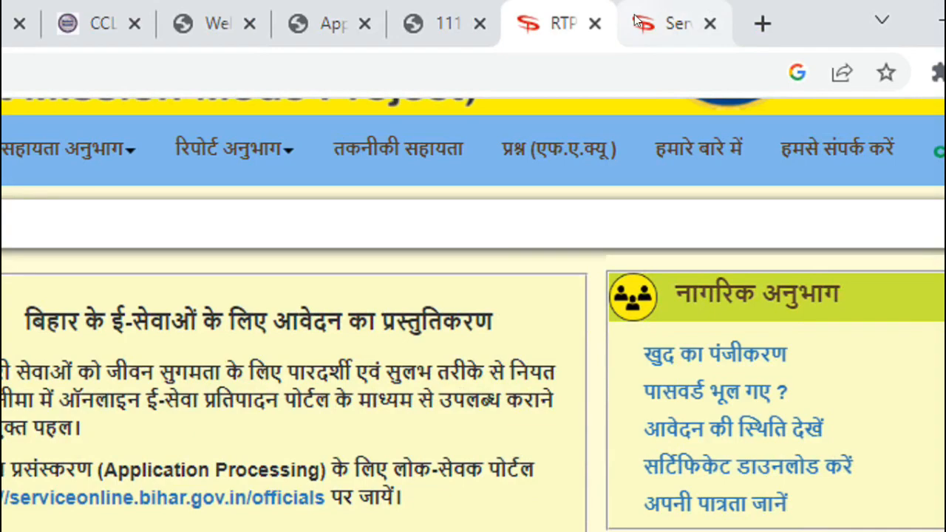
click(665, 20)
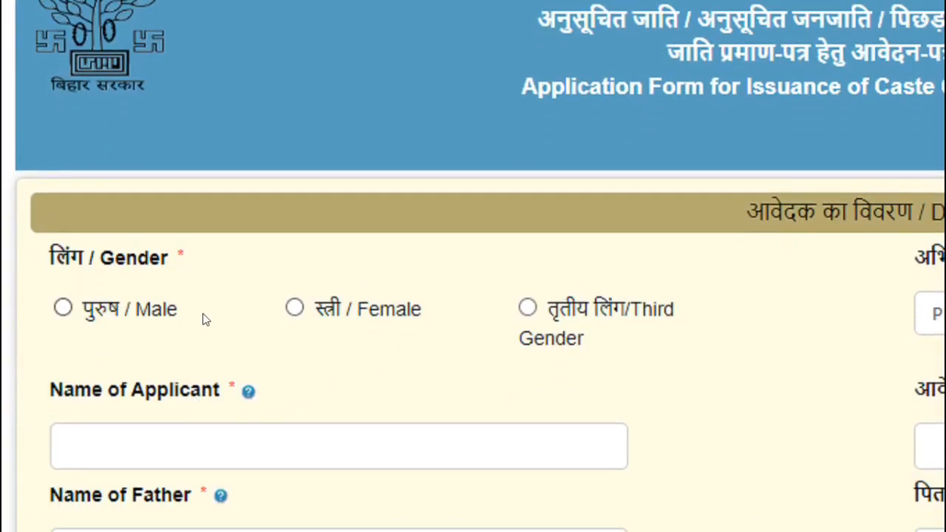
Set gender to Male, choose कोई अभिवादन नहीं as salutation, and enter the applicant's name
click(63, 309)
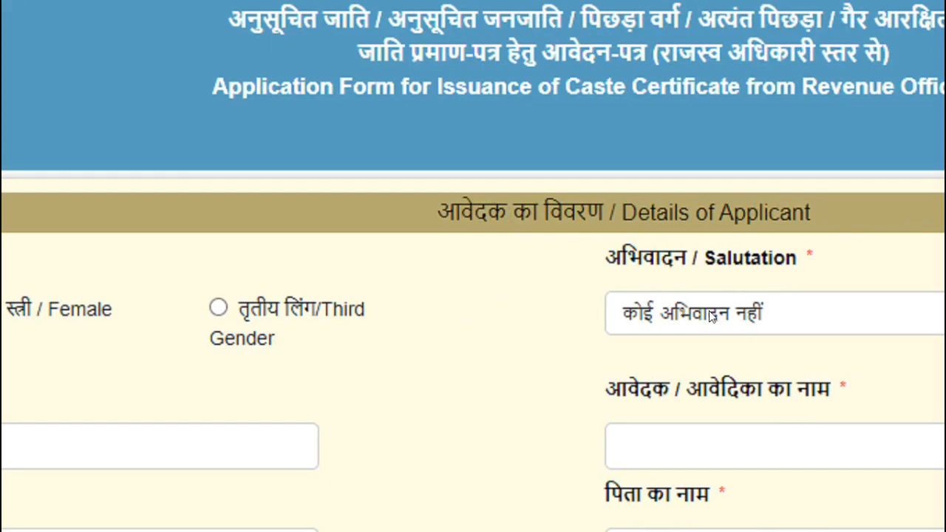
click(702, 313)
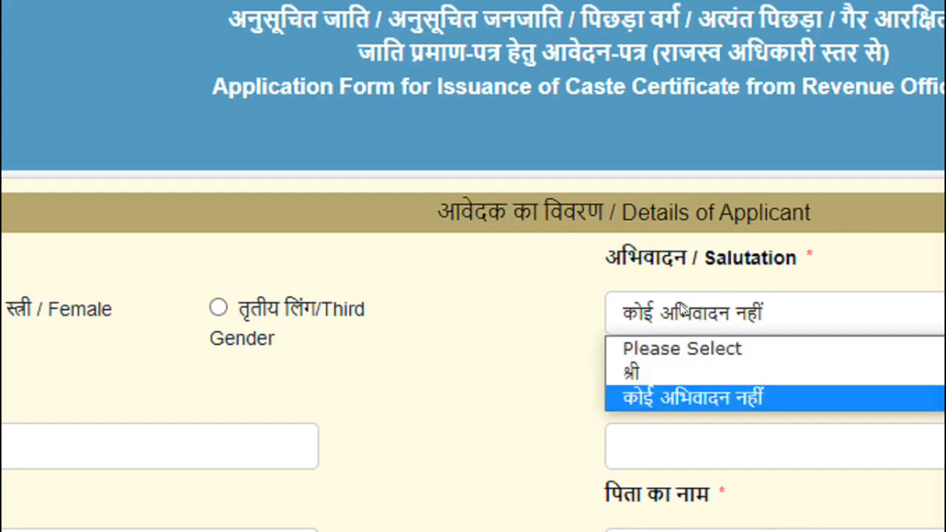
click(684, 311)
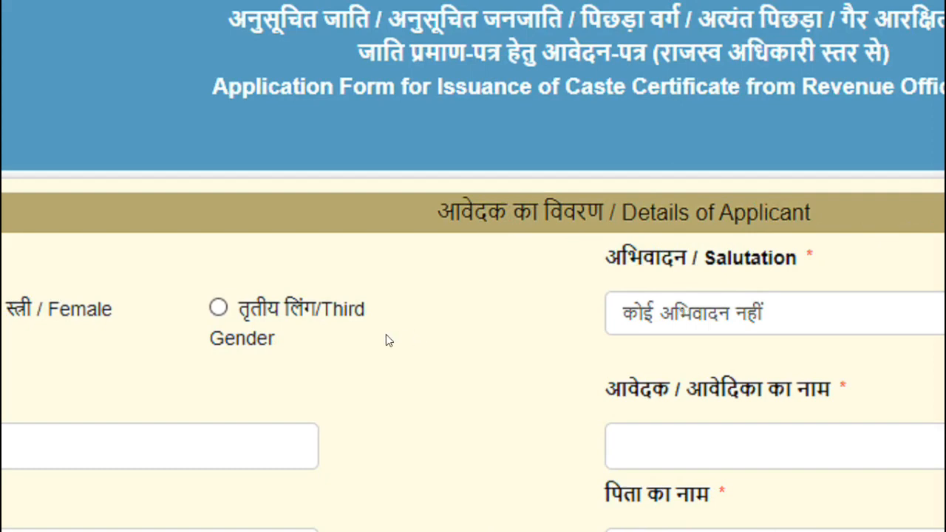
click(211, 393)
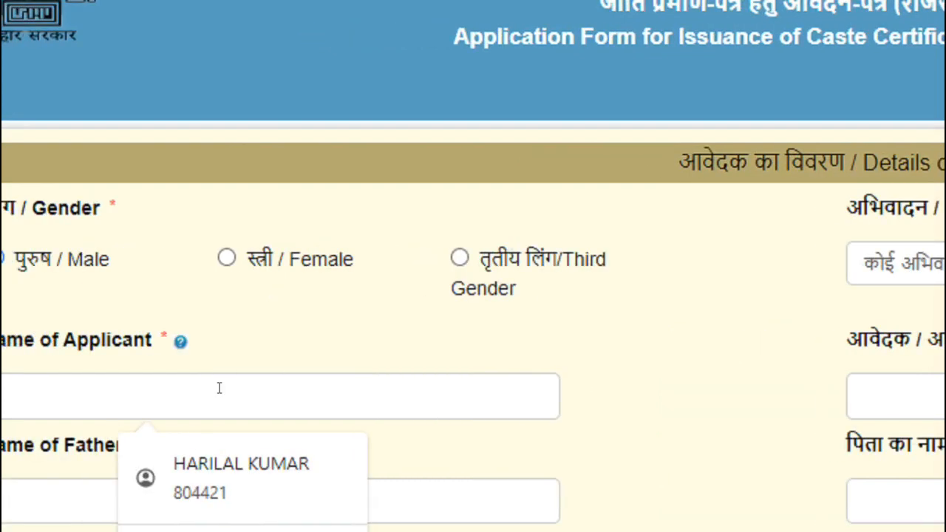
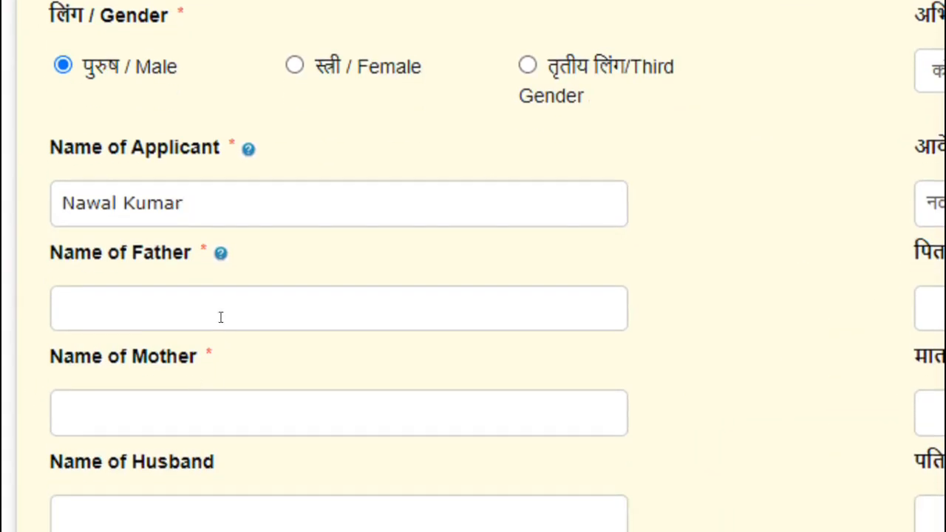
Move through the father's name, mother's name and mobile number fields
click(221, 317)
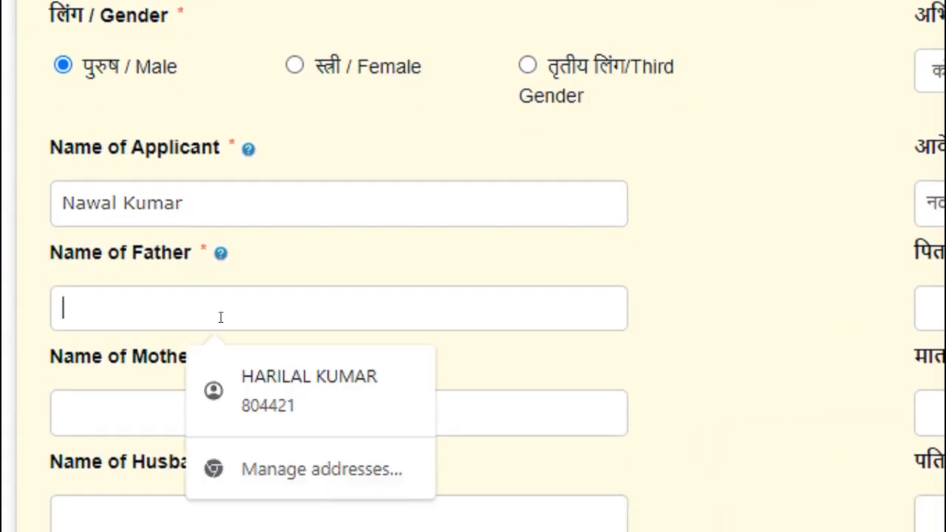
click(131, 396)
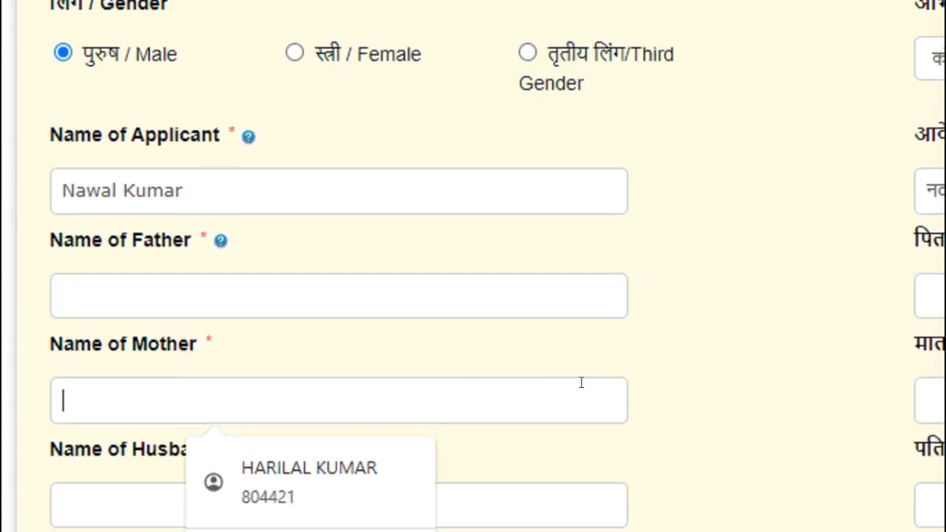
scroll(640, 384, down, 1)
scroll(238, 313, down, 1)
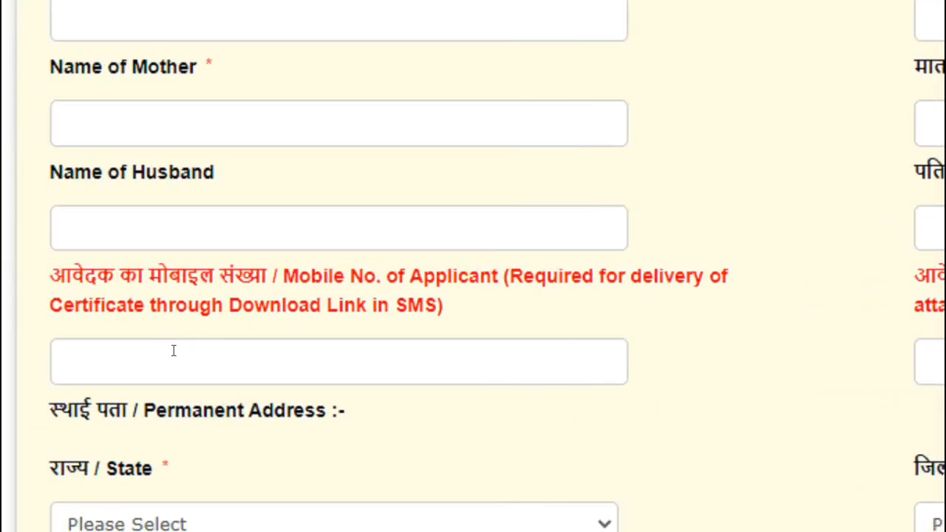
click(69, 358)
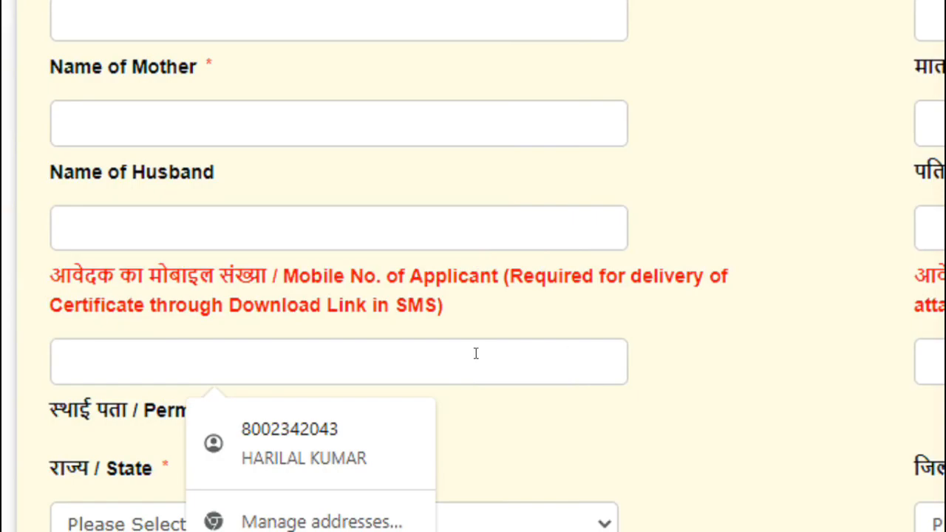
scroll(74, 381, down, 1)
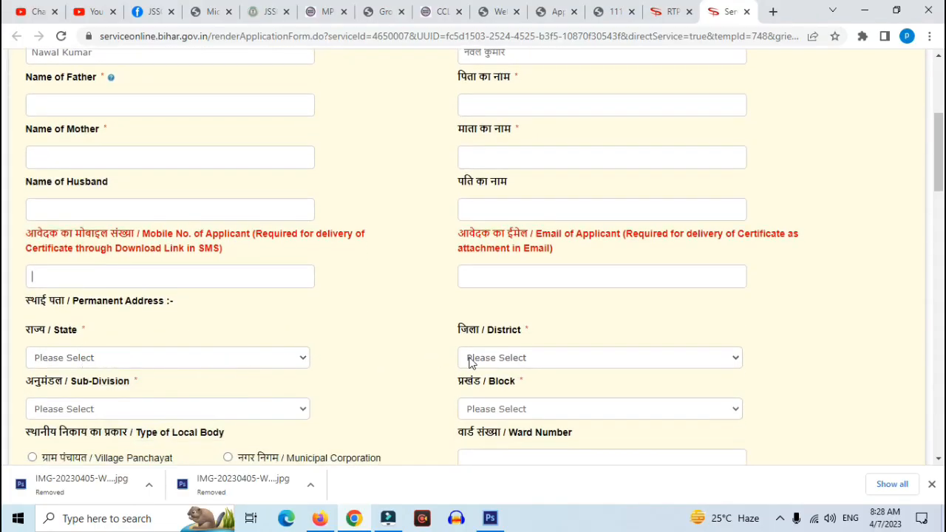
scroll(370, 362, down, 1)
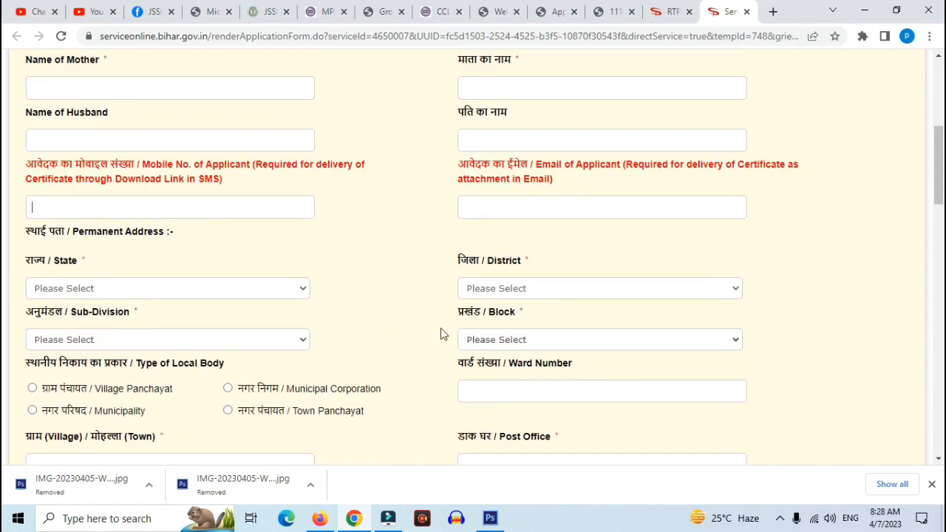
scroll(392, 330, down, 1)
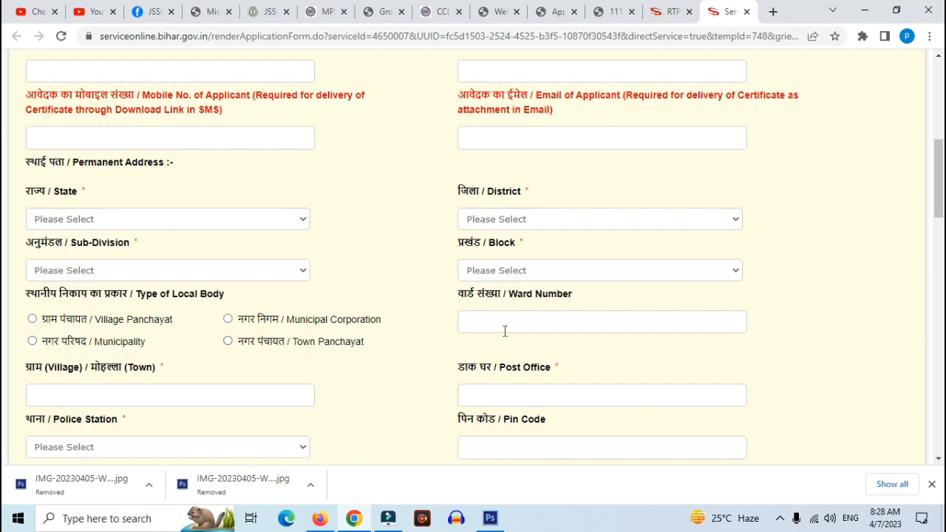
scroll(505, 330, down, 1)
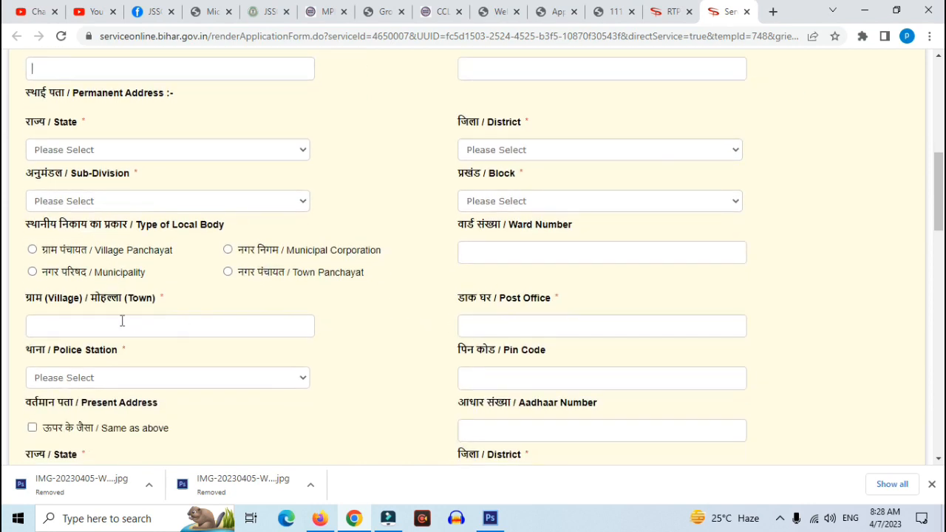
click(83, 325)
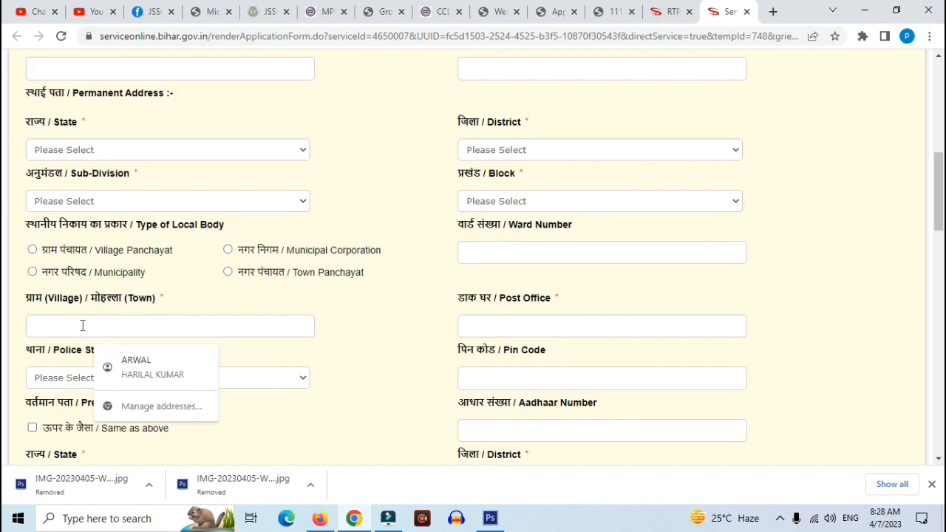
click(486, 333)
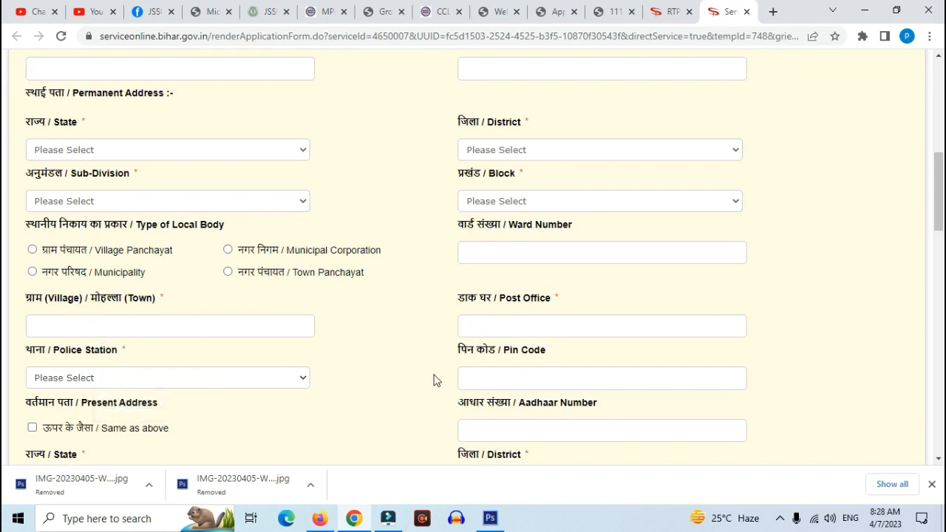
scroll(482, 382, down, 1)
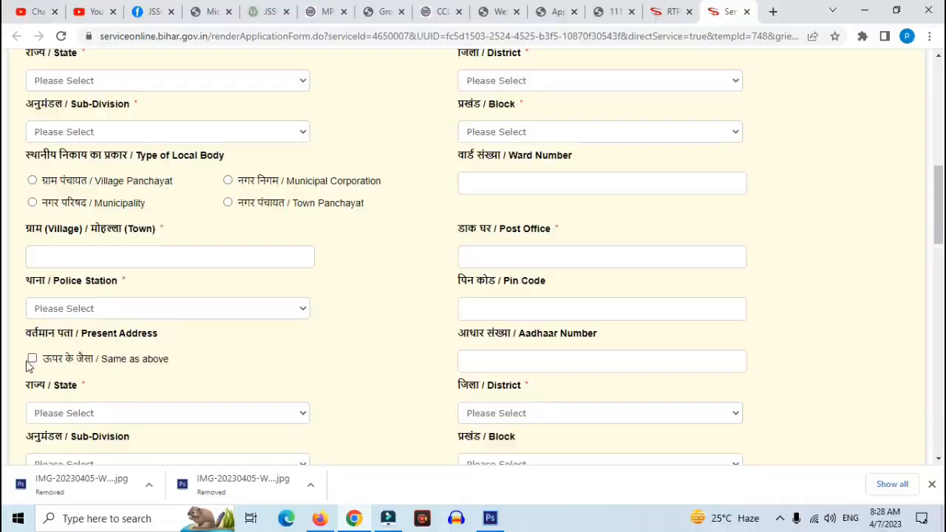
scroll(234, 362, down, 1)
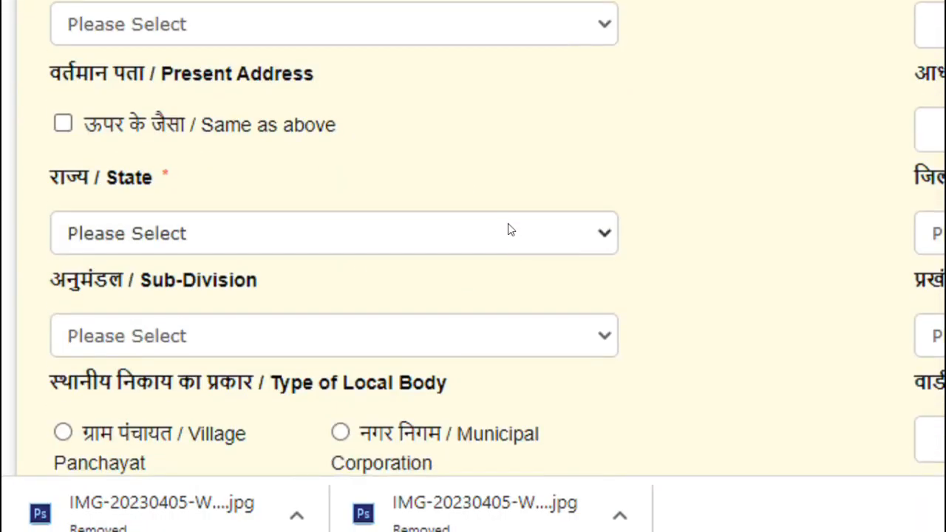
scroll(507, 229, down, 1)
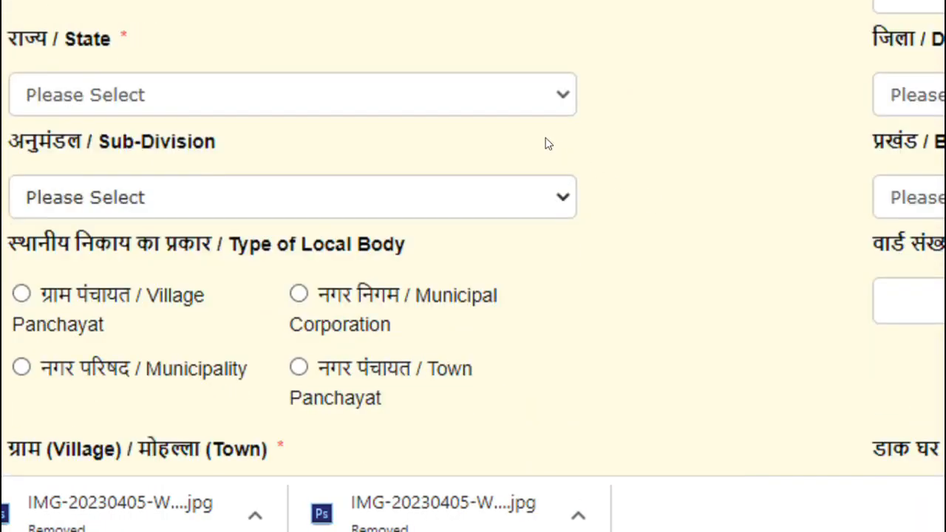
scroll(583, 148, down, 1)
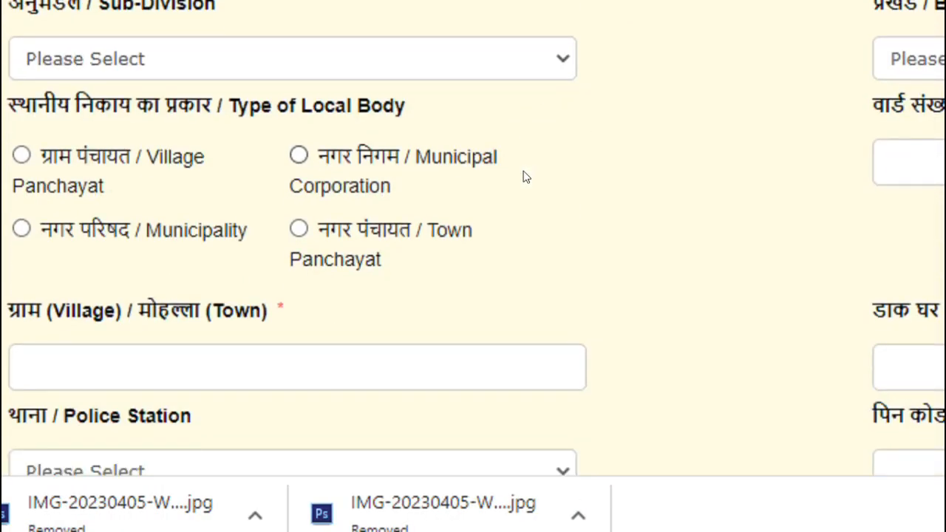
scroll(523, 175, down, 3)
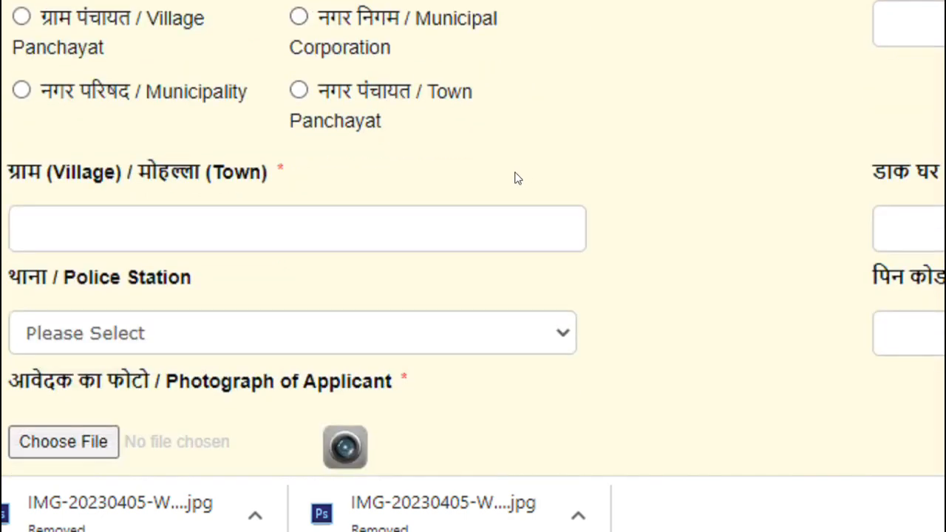
Scroll through the remaining form fields down to the self-declaration and back up
scroll(118, 292, down, 3)
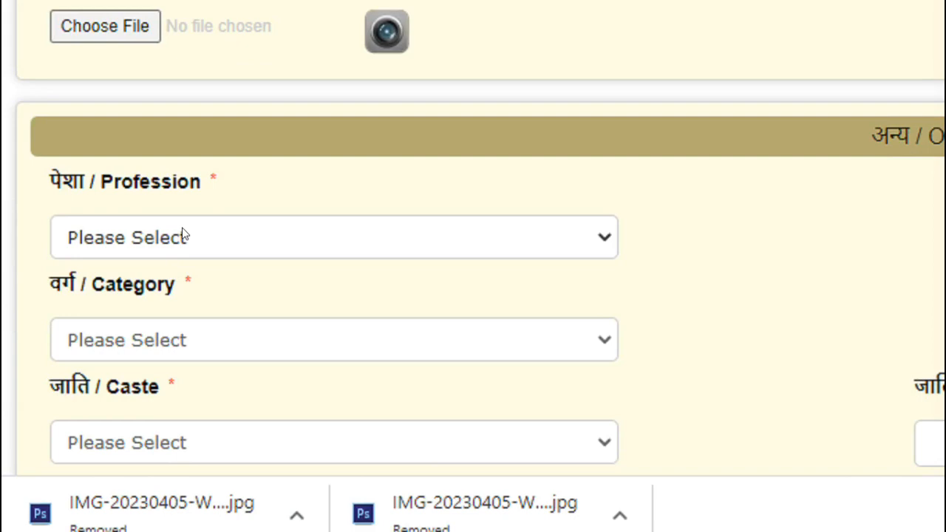
scroll(181, 341, down, 2)
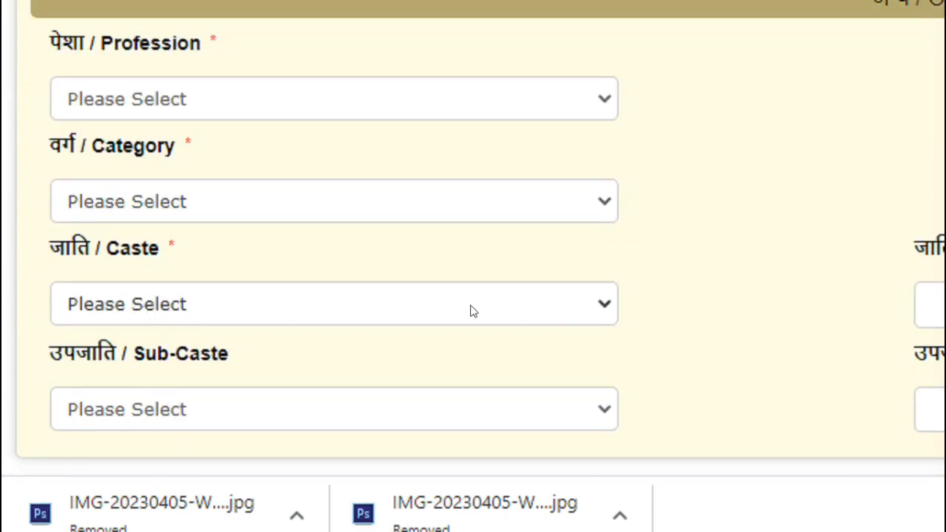
scroll(796, 302, down, 2)
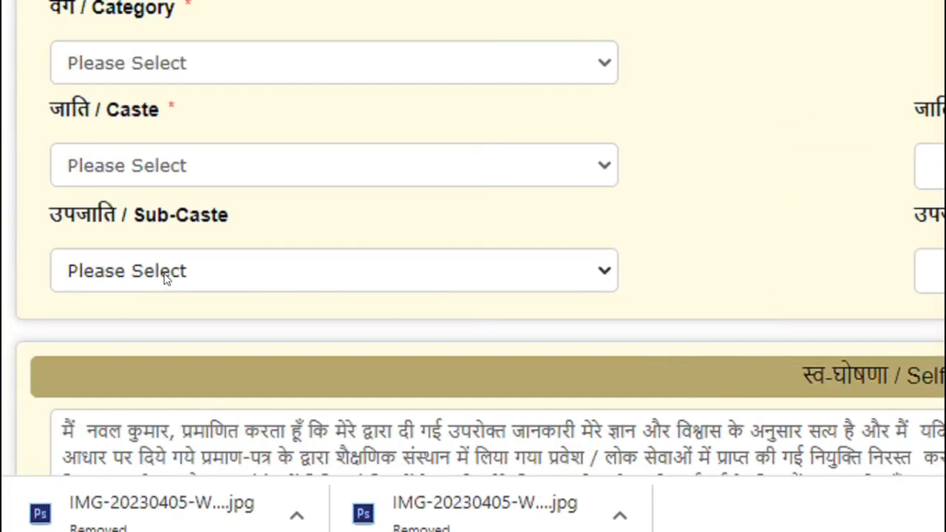
scroll(226, 270, down, 2)
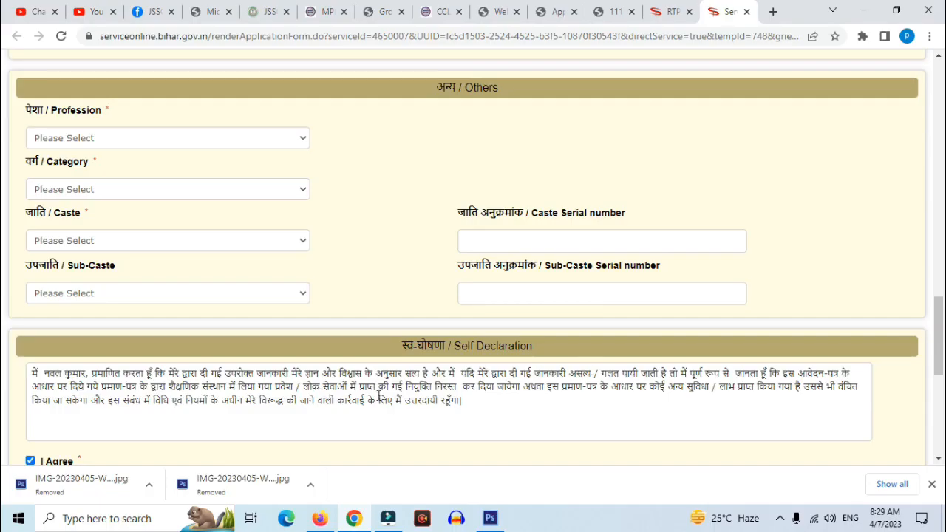
scroll(379, 397, down, 3)
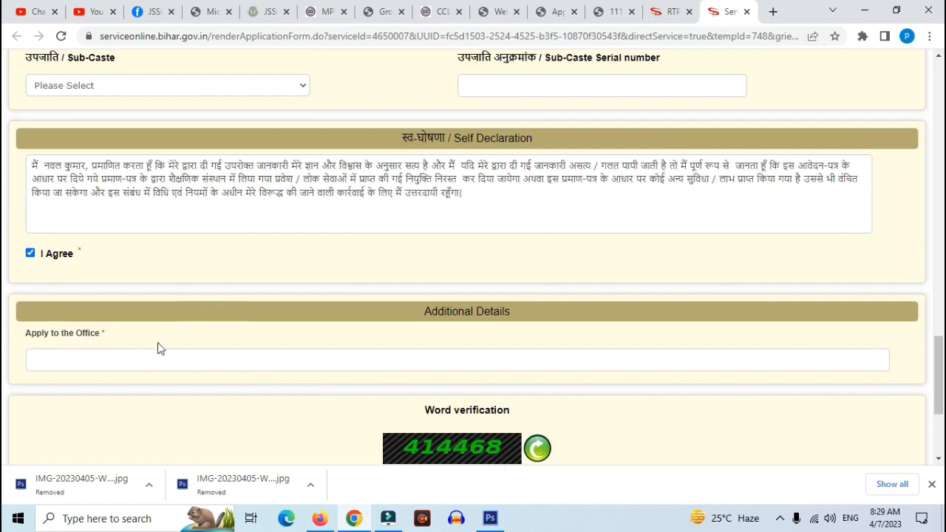
scroll(317, 416, down, 2)
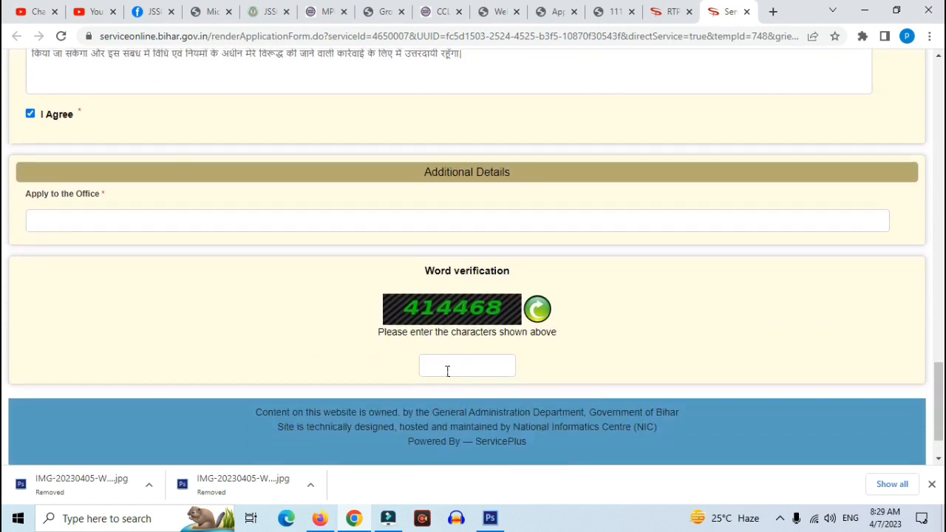
scroll(447, 371, down, 1)
scroll(447, 371, down, 1)
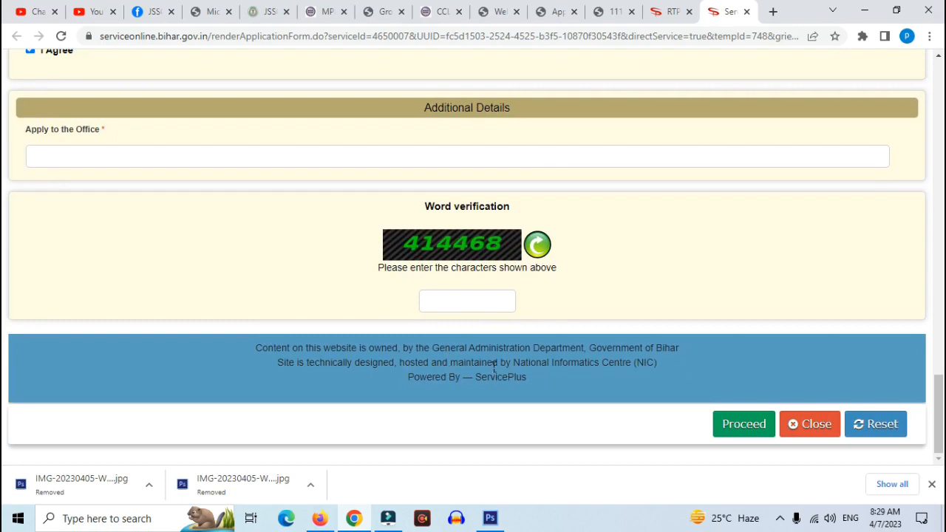
scroll(369, 357, up, 7)
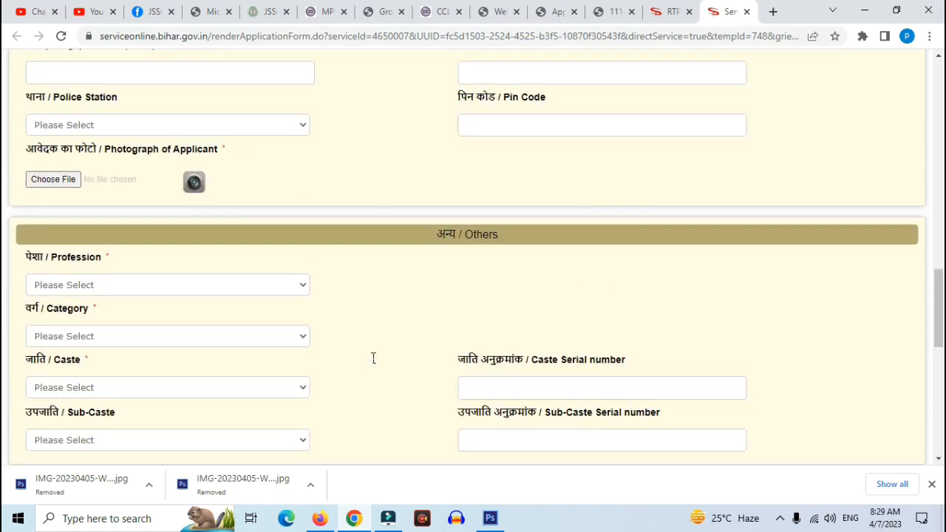
scroll(373, 358, up, 10)
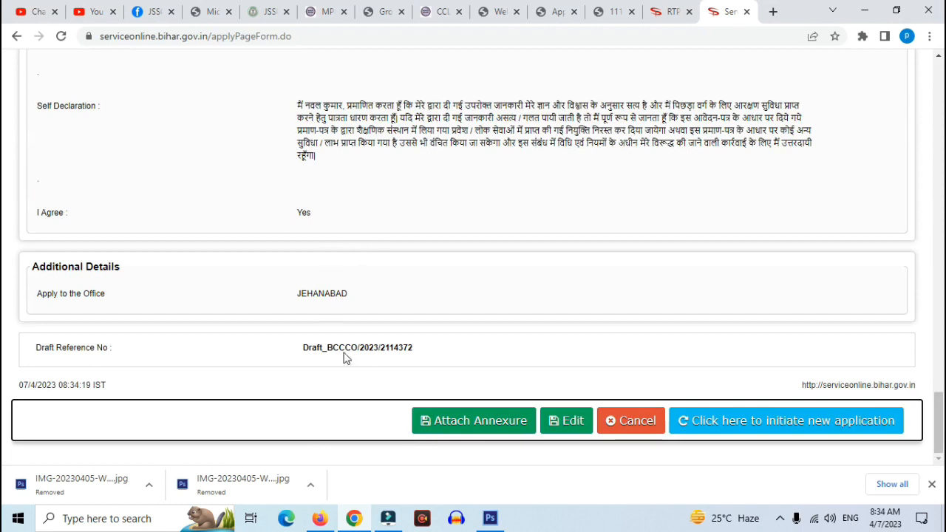
Open the Attach Annexure page from the draft application preview
click(481, 427)
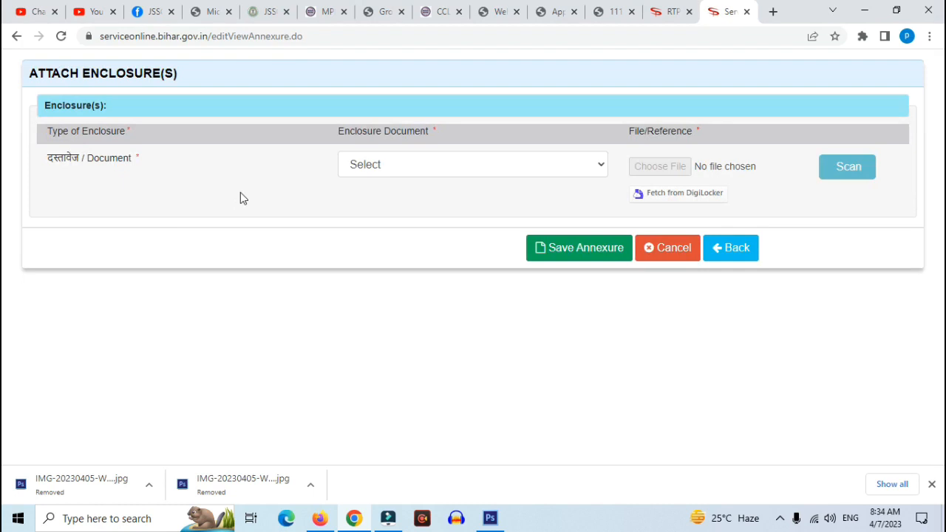
Attach ADHAR.JPG from the Desktop as the आधार कार्ड enclosure and save the annexure
click(378, 164)
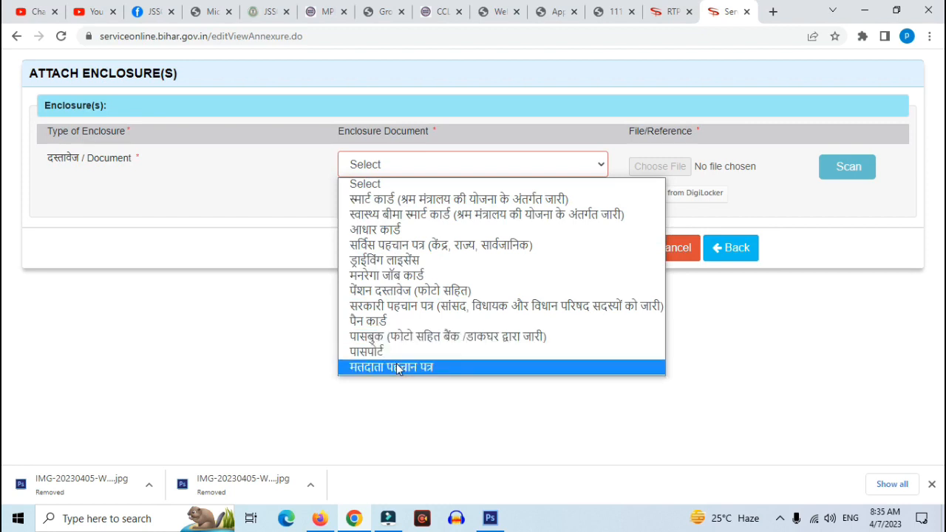
click(401, 230)
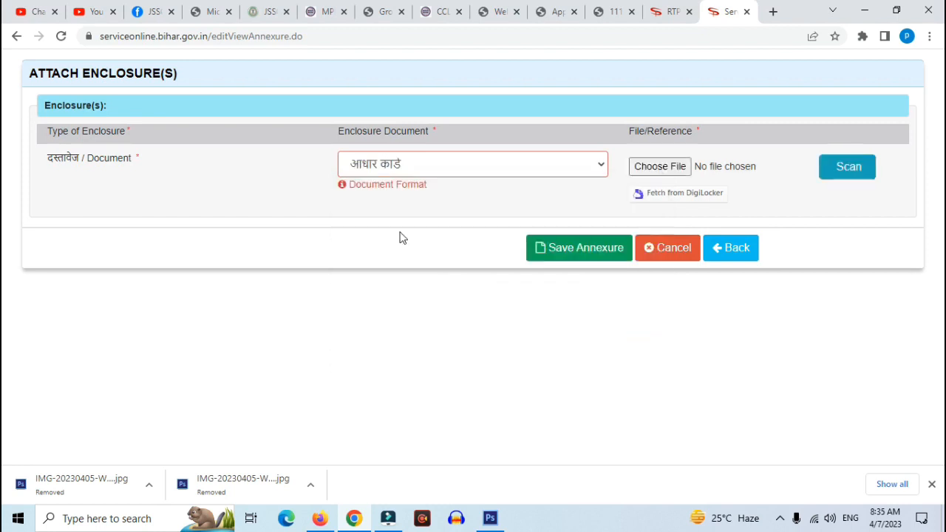
click(661, 167)
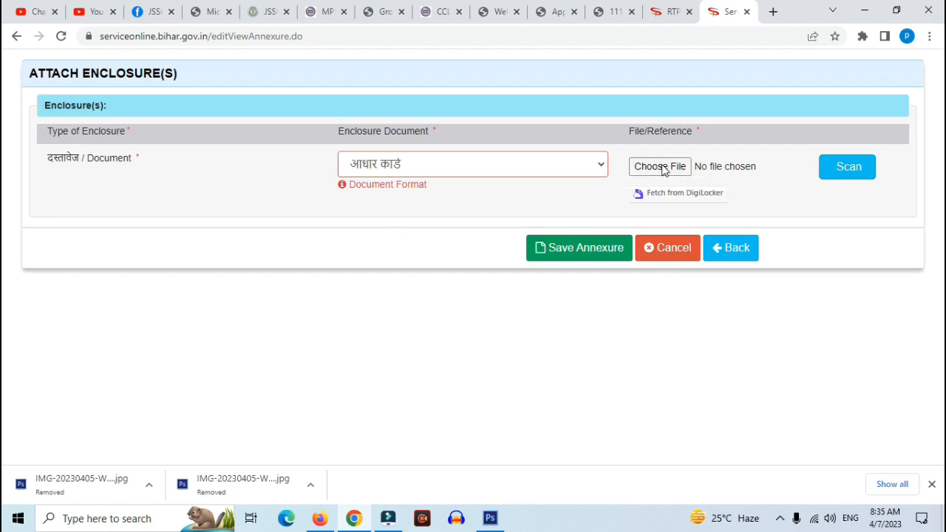
click(255, 205)
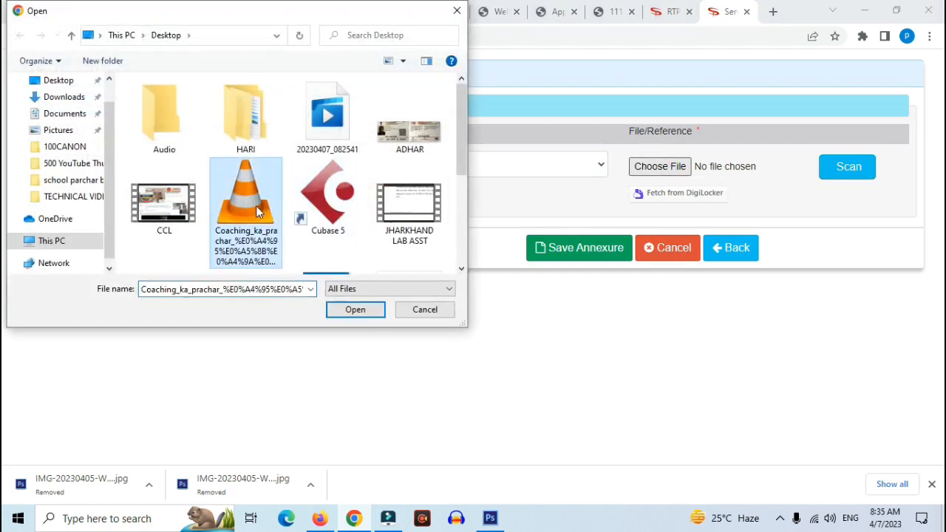
double_click(392, 140)
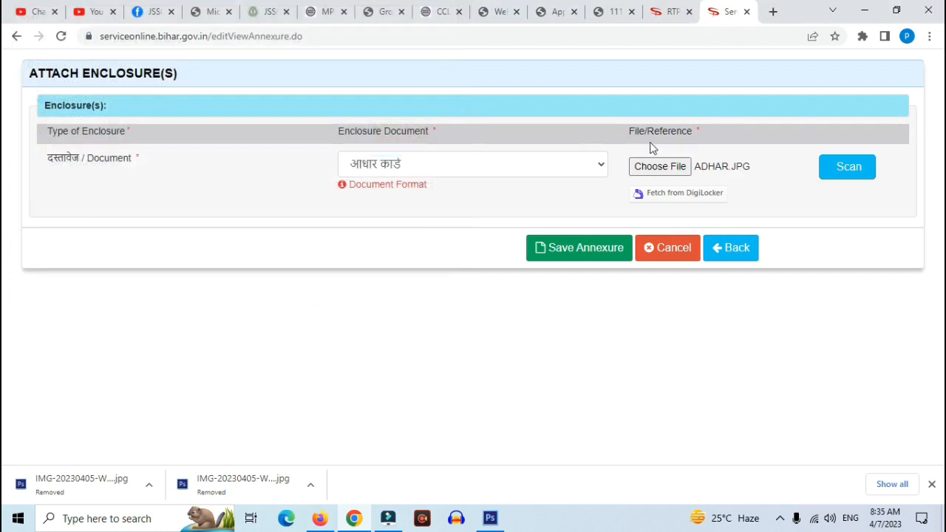
click(576, 248)
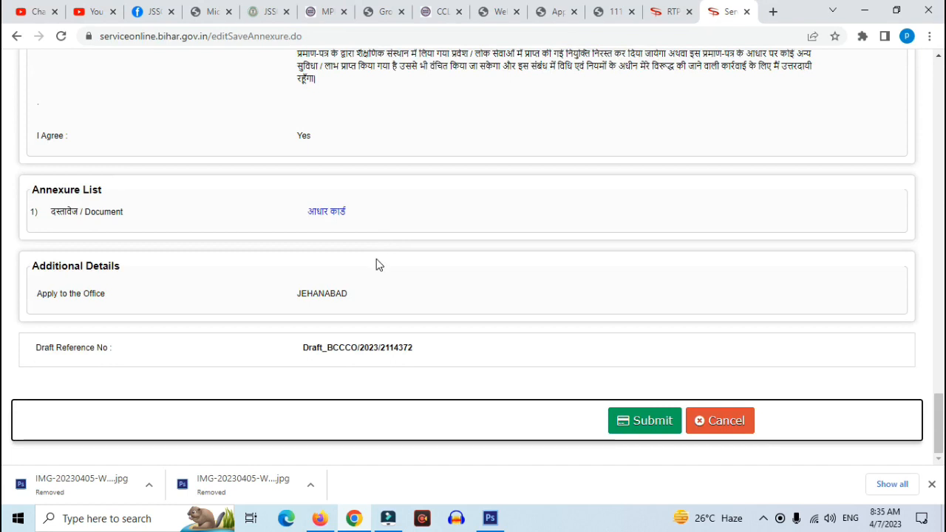
Submit the caste certificate application with the आधार कार्ड annexure listed
click(651, 423)
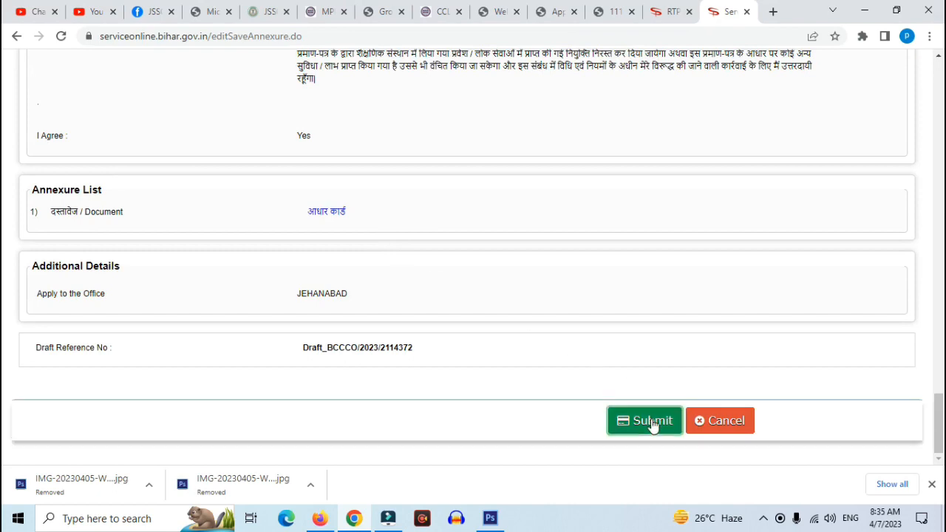